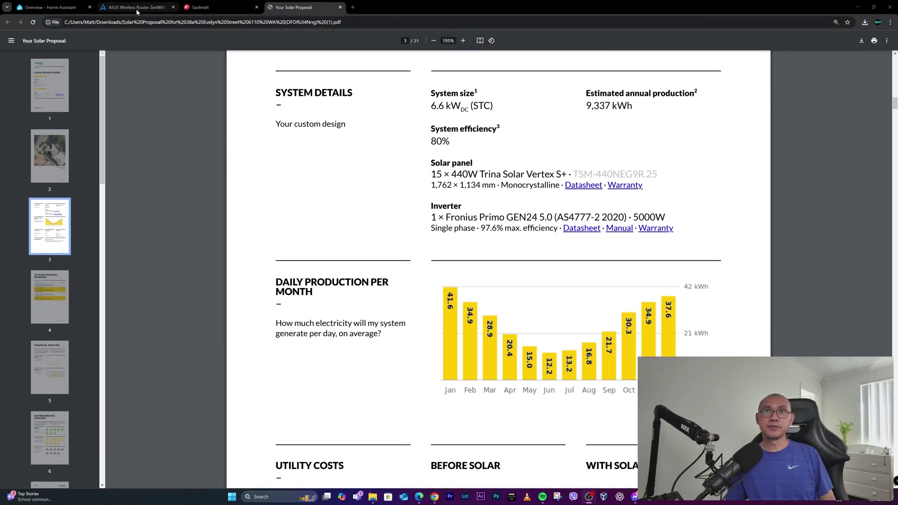
# - Switch from the Fronius Primo spec PDF to the Home Assistant Overview tab
pyautogui.click(43, 7)
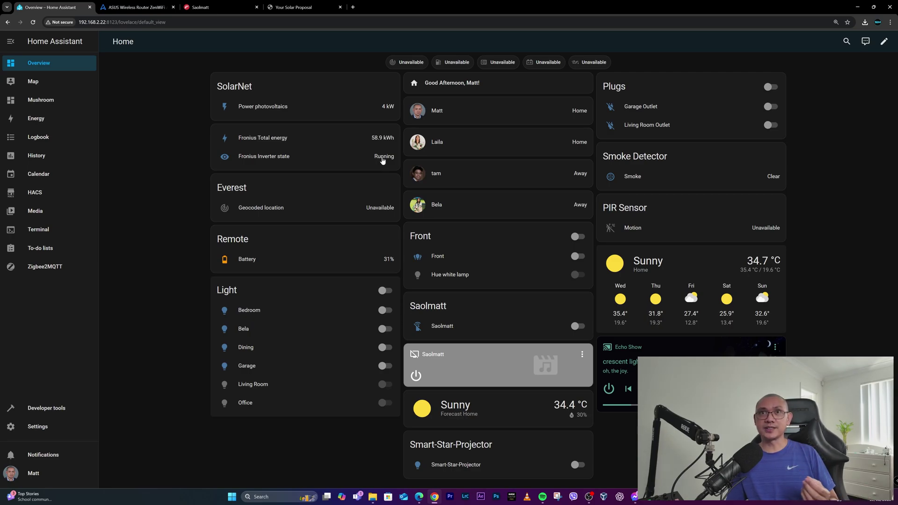
pyautogui.click(135, 7)
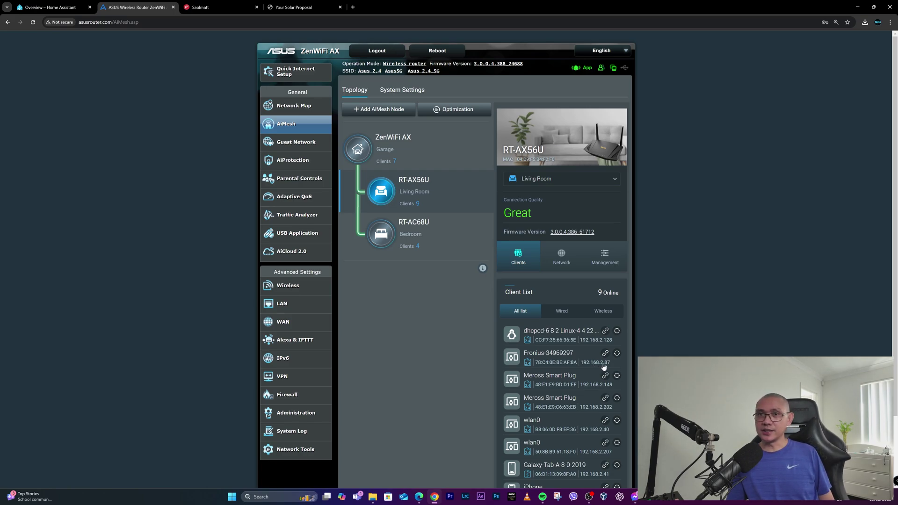
# - Go from the dashboard to Settings > Devices & services
pyautogui.click(74, 12)
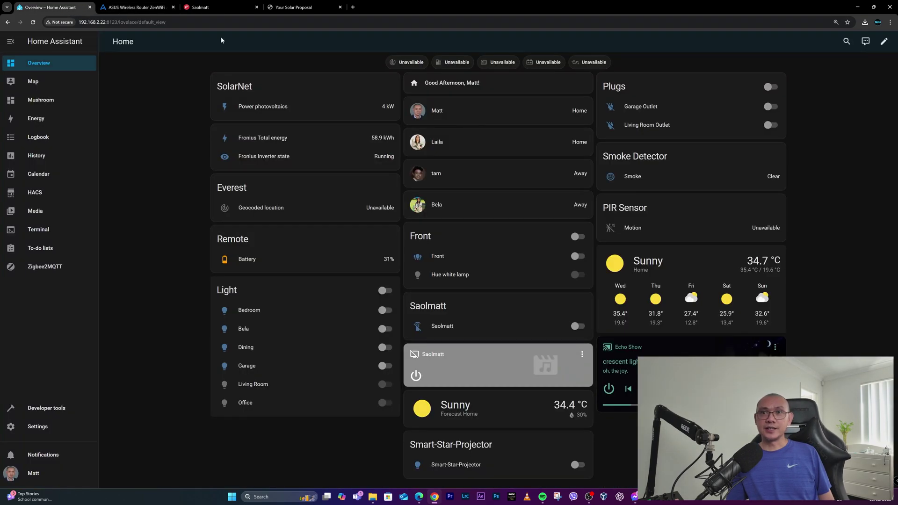
pyautogui.click(40, 425)
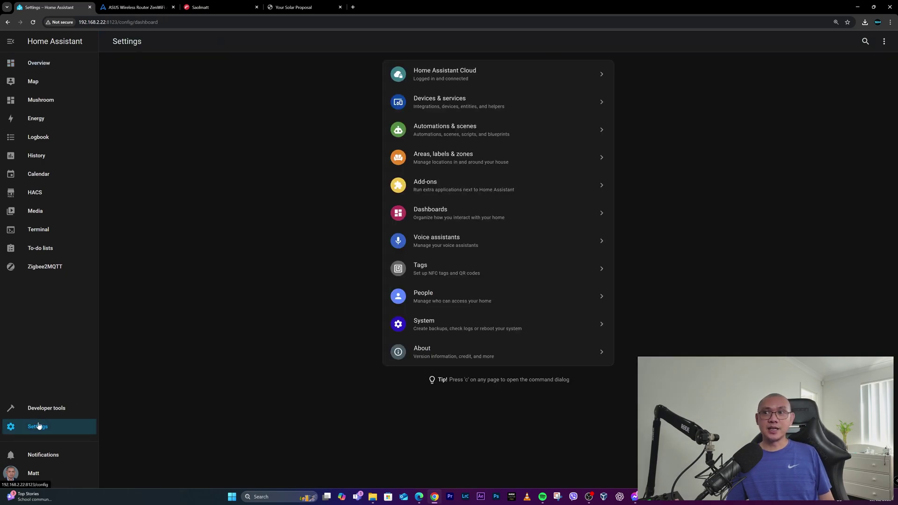
pyautogui.click(437, 104)
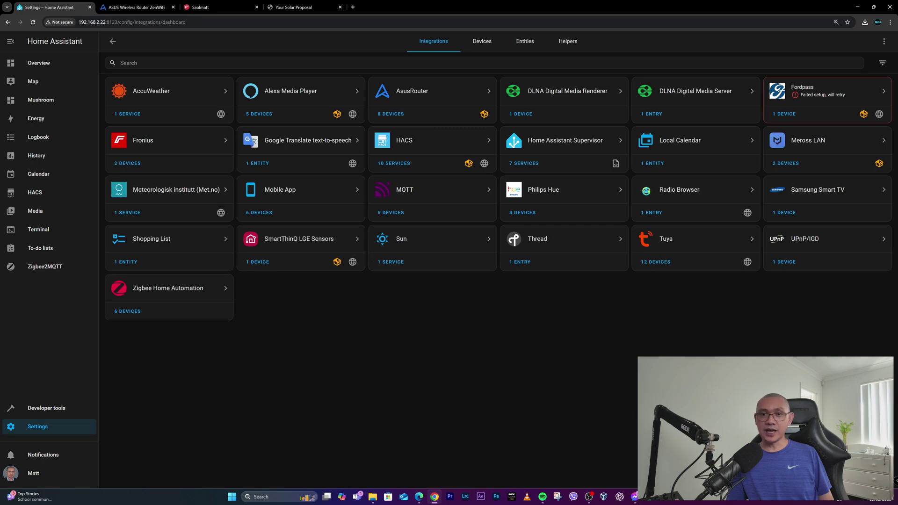
# - Add the Fronius integration found by searching 'froni', entering host 192.168.2.87 without submitting
pyautogui.click(848, 474)
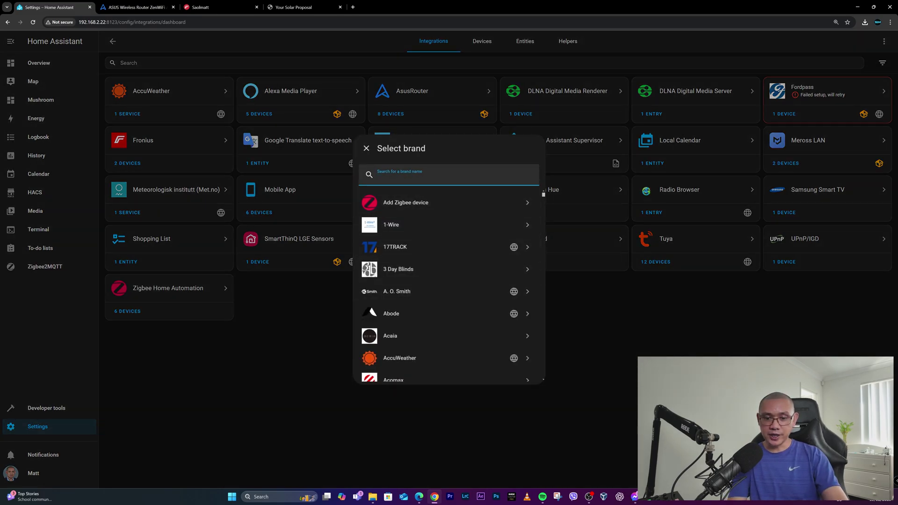
pyautogui.write('froni')
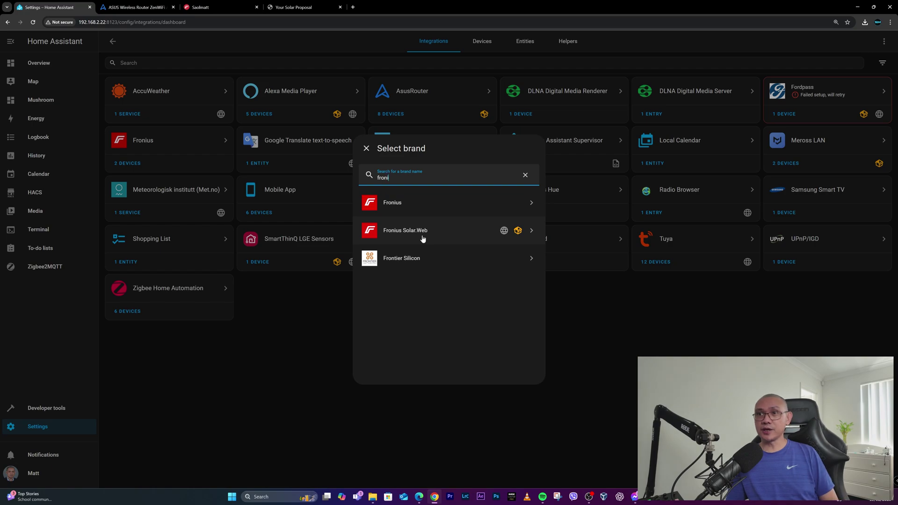
pyautogui.click(408, 208)
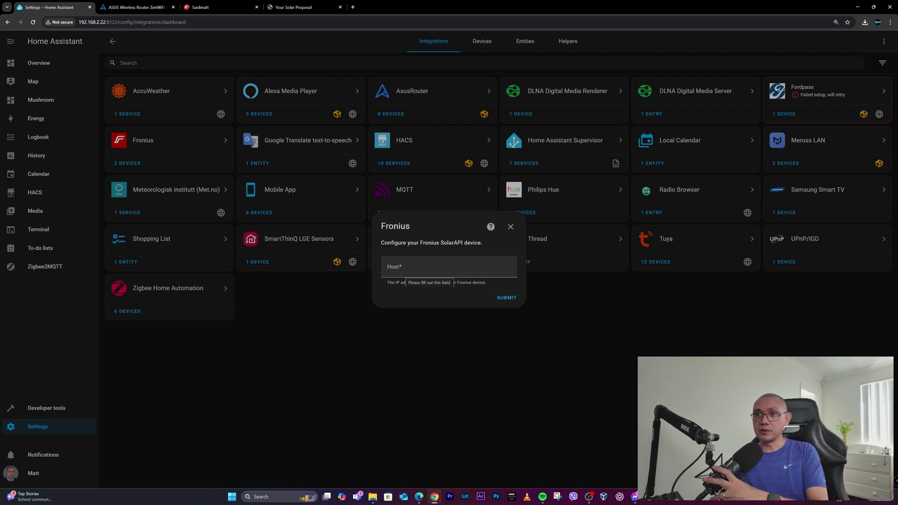
pyautogui.click(421, 267)
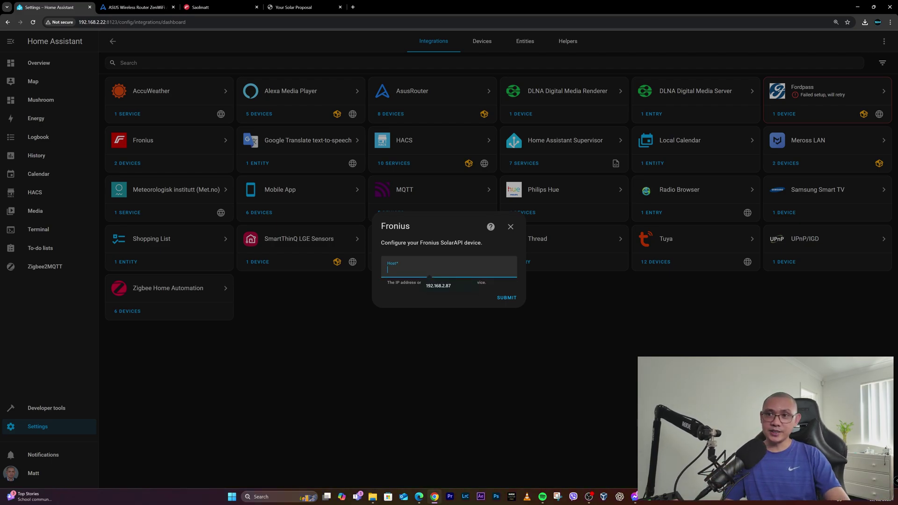
pyautogui.click(442, 290)
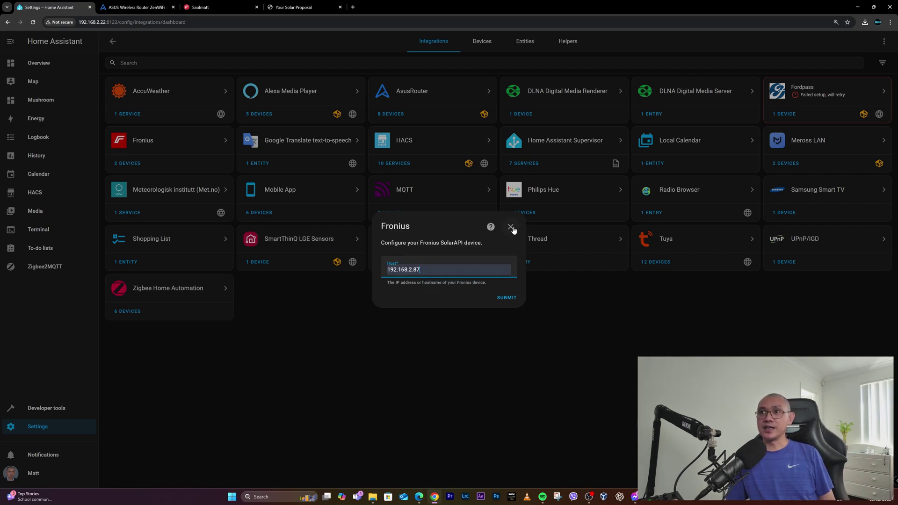
# - Cancel the Fronius setup and list the existing Fronius integration's 2 devices
pyautogui.click(510, 227)
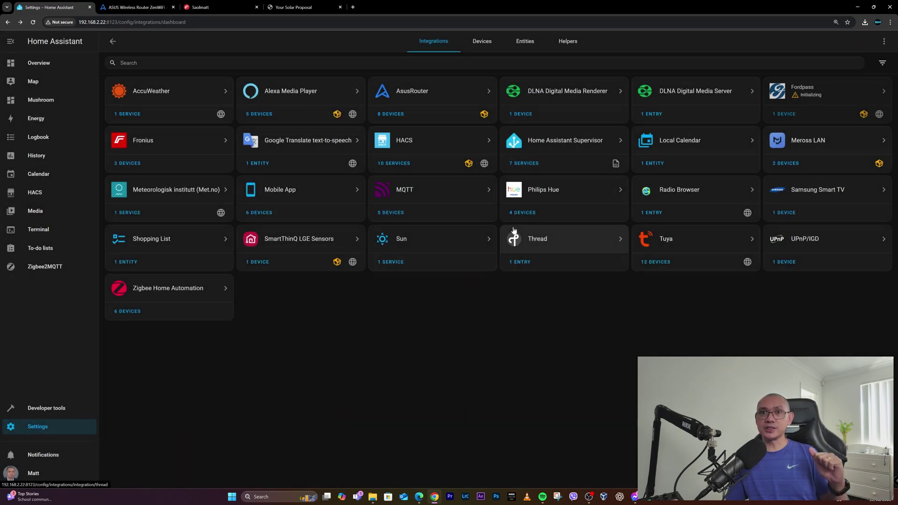
pyautogui.click(155, 142)
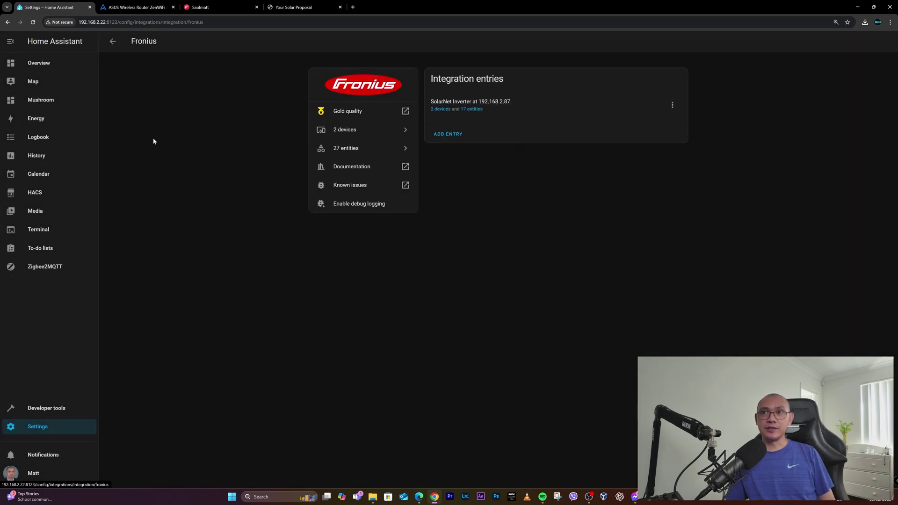
pyautogui.click(343, 130)
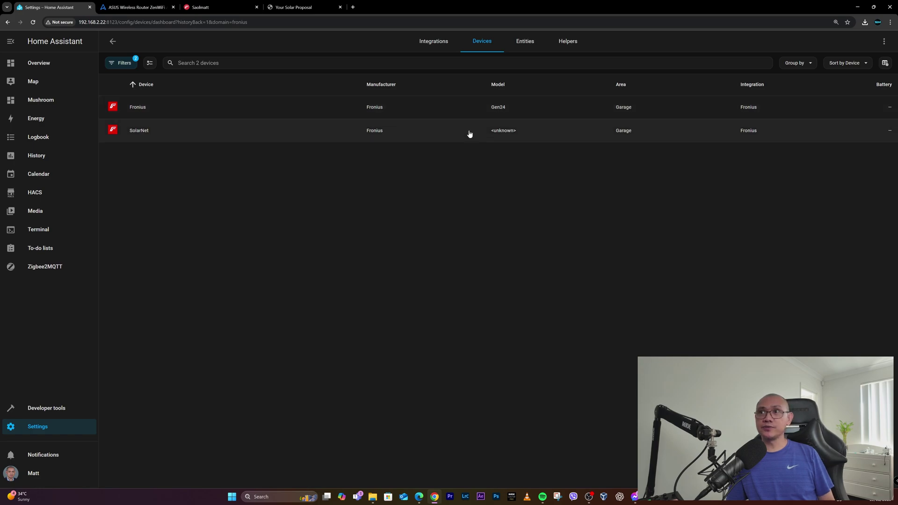
# - Review the Fronius and SolarNet device sensors, then compare against the Solar.web tab
pyautogui.click(136, 106)
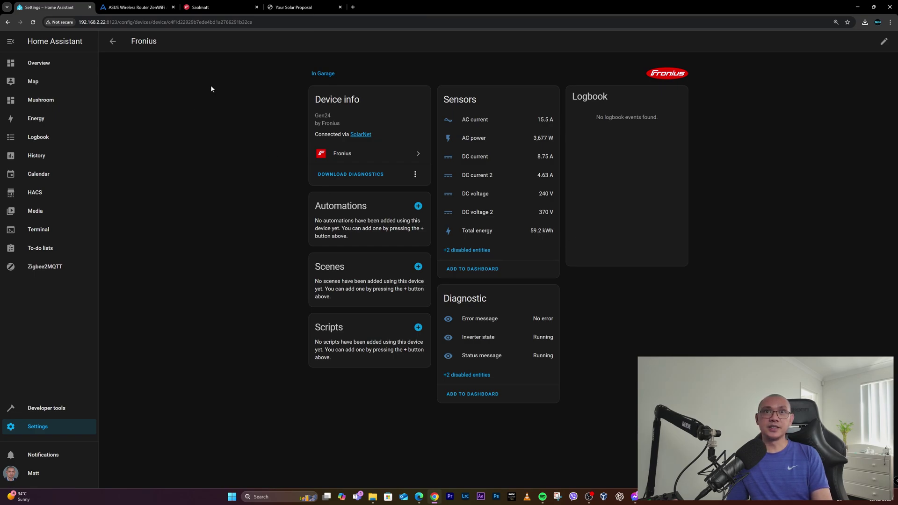
pyautogui.click(113, 40)
pyautogui.click(137, 129)
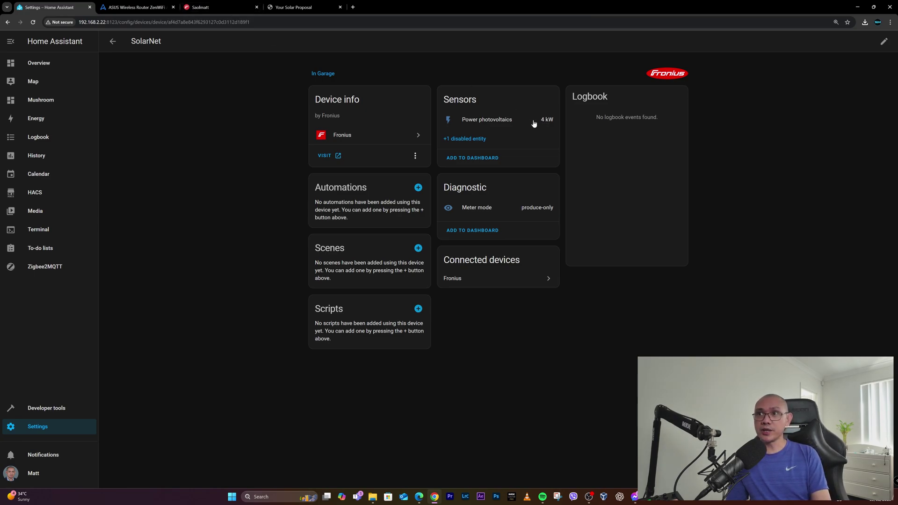
pyautogui.click(221, 6)
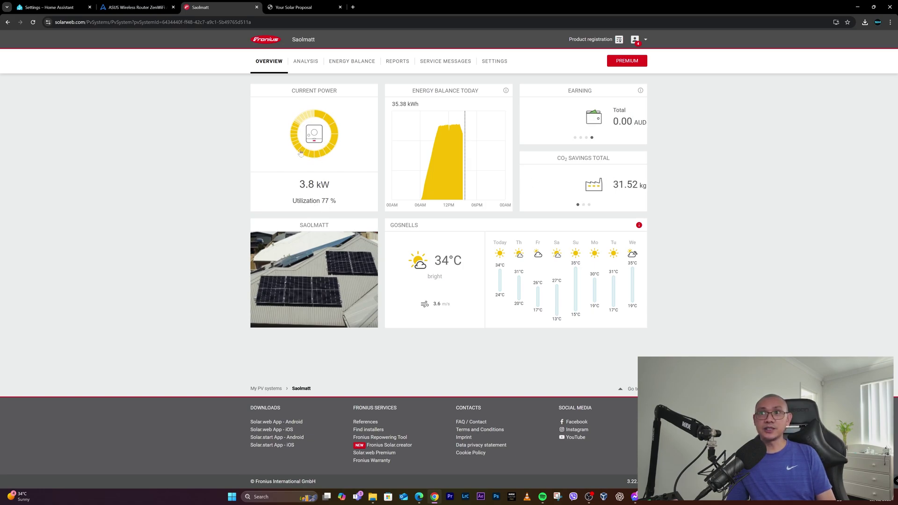
# - Compare Solar.web's live power with the reloaded SolarNet page, then return to the Overview dashboard
pyautogui.click(57, 8)
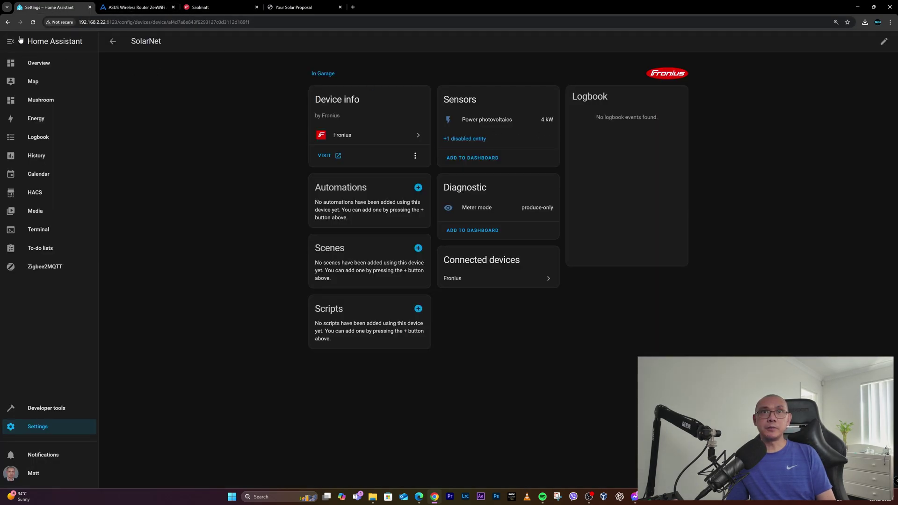
pyautogui.click(34, 22)
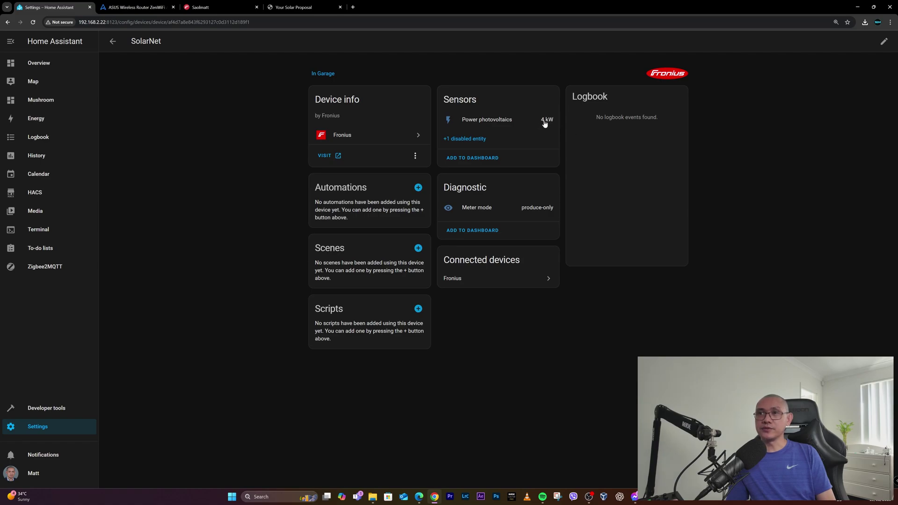
pyautogui.click(220, 10)
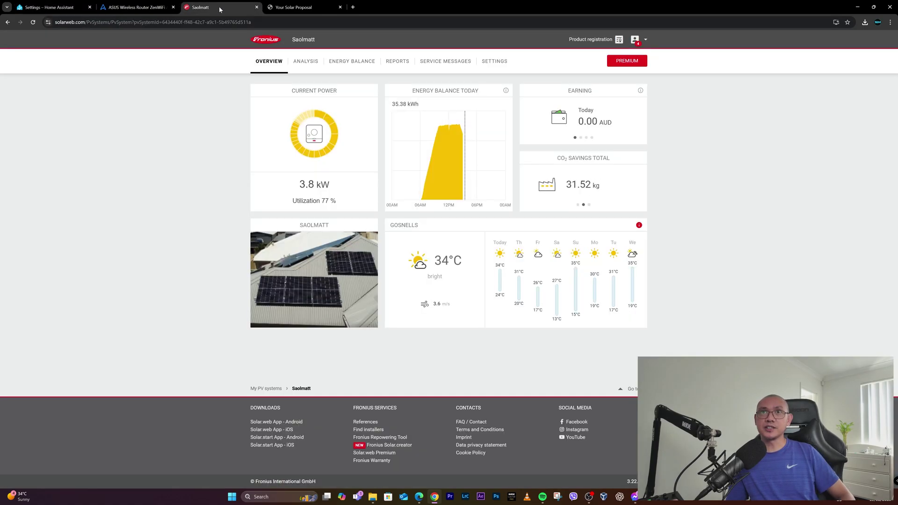
pyautogui.click(87, 6)
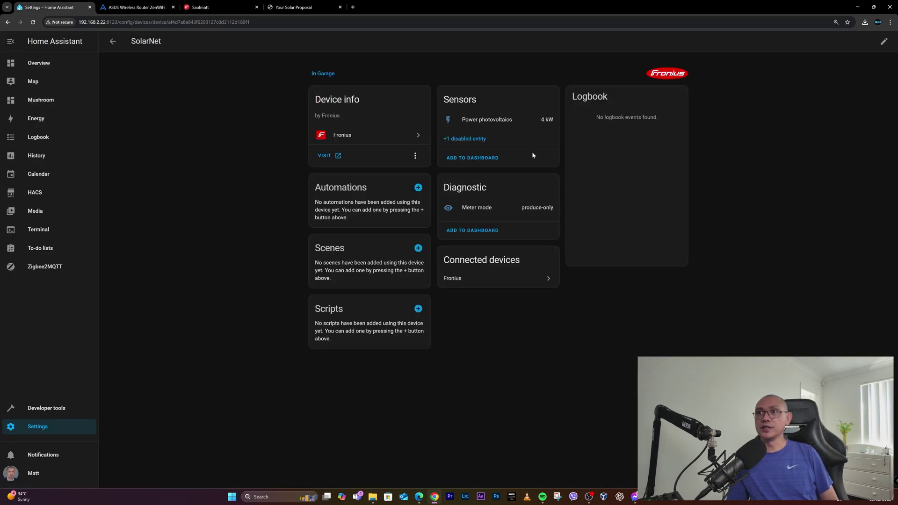
pyautogui.click(43, 63)
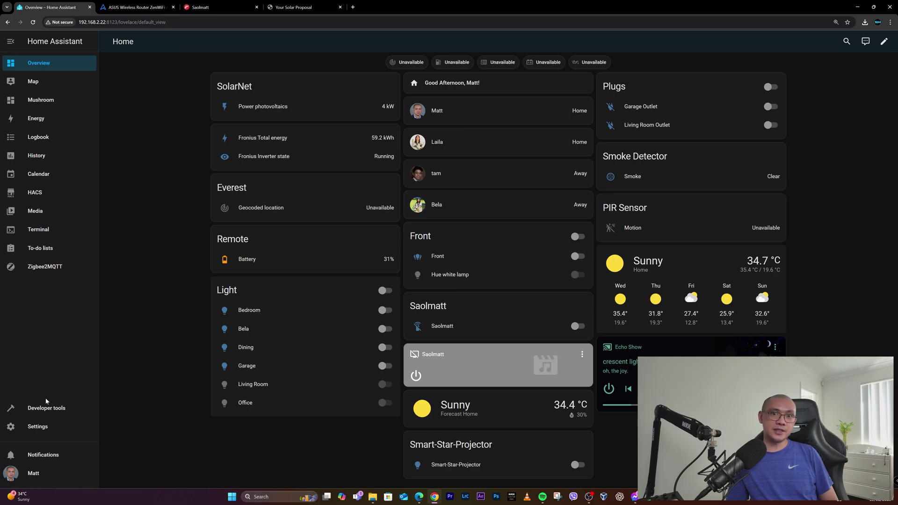
# - Open the Fronius Gen24 inverter device page via its integration and start a new automation
pyautogui.click(47, 425)
pyautogui.click(441, 111)
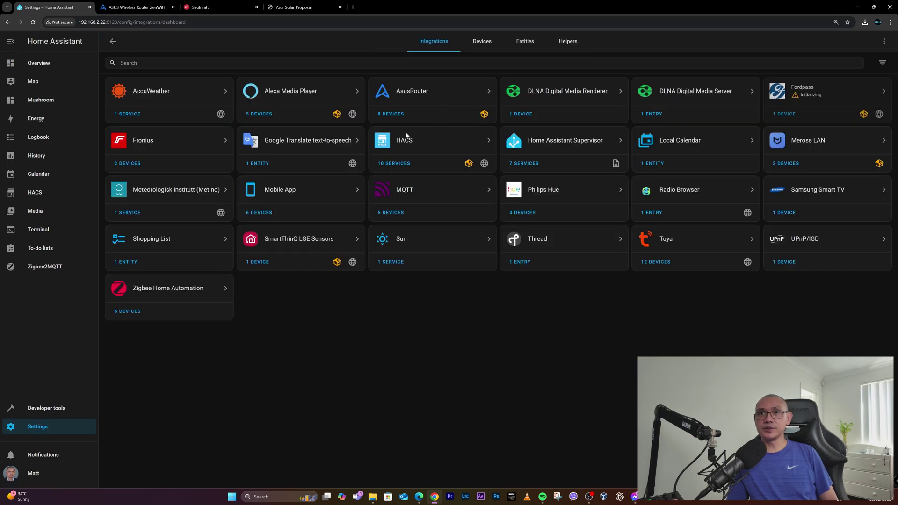
pyautogui.click(170, 141)
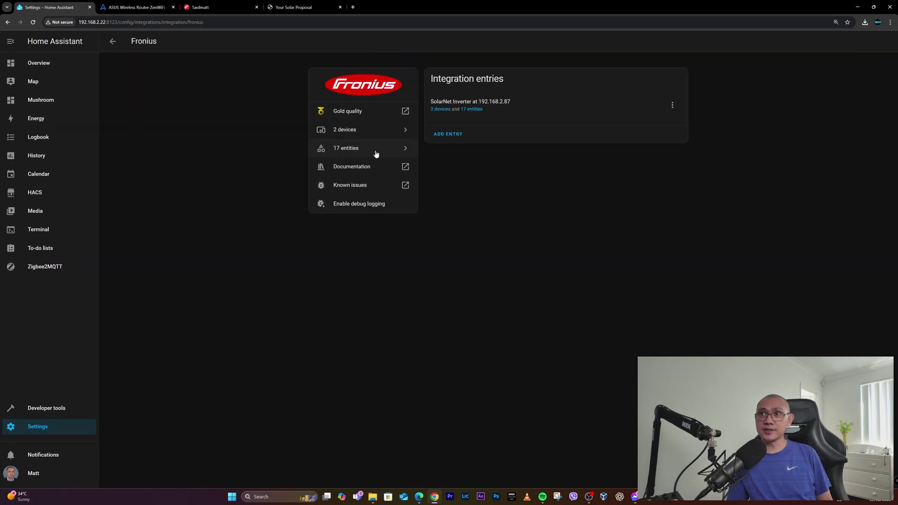
pyautogui.click(357, 130)
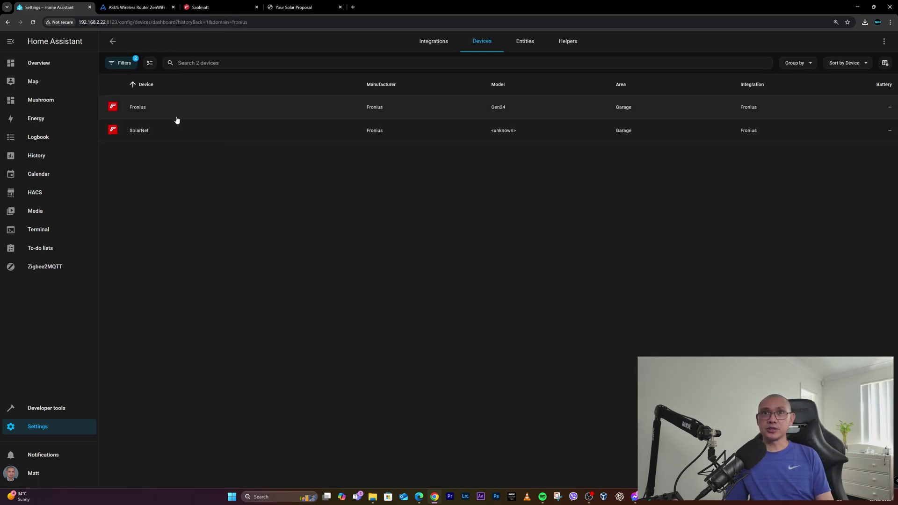
pyautogui.click(140, 110)
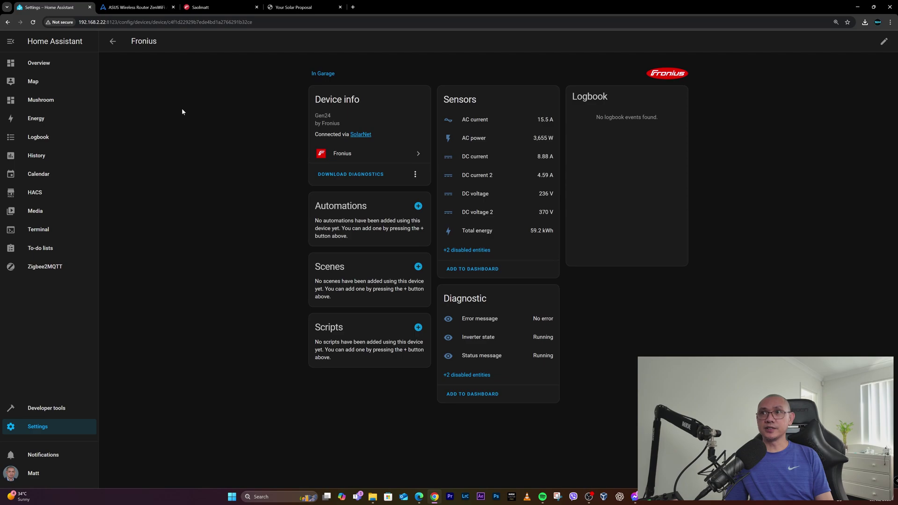
pyautogui.click(417, 207)
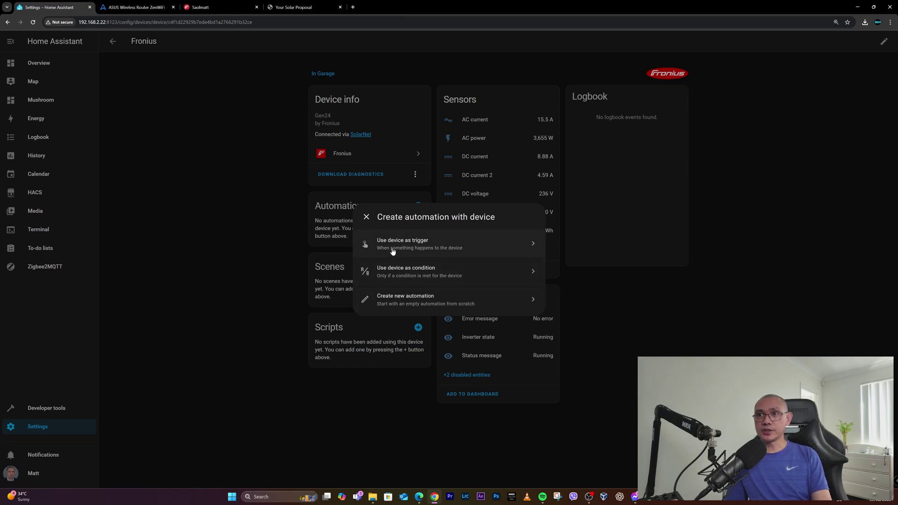
# - Trigger the automation when Fronius total energy changes to above 3
pyautogui.click(432, 244)
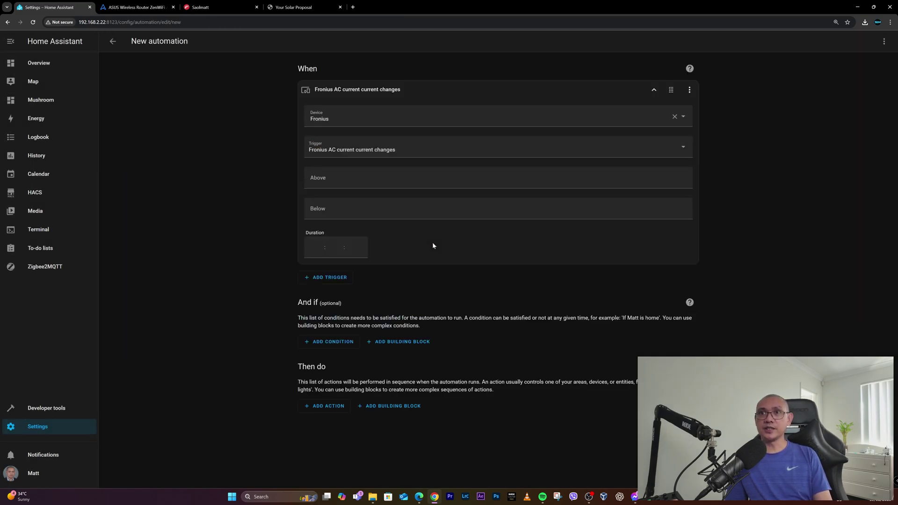
pyautogui.click(404, 153)
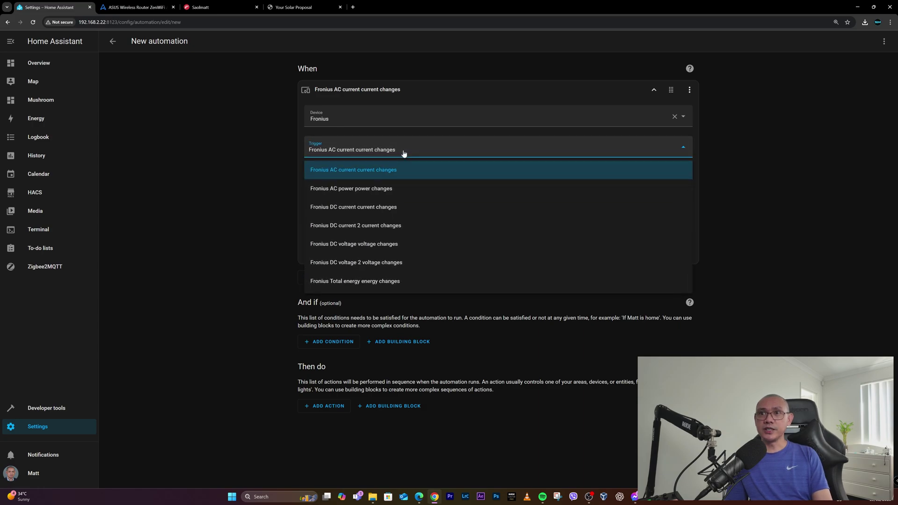
pyautogui.click(381, 283)
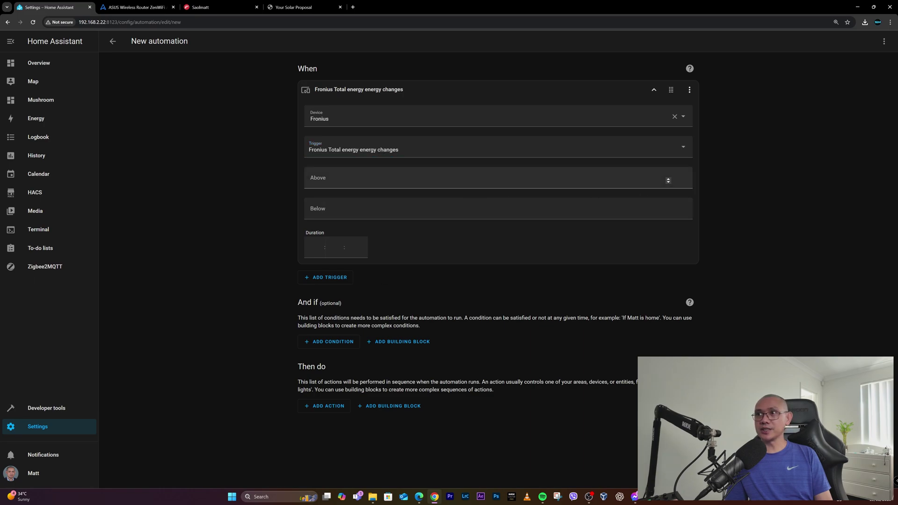
pyautogui.click(668, 179)
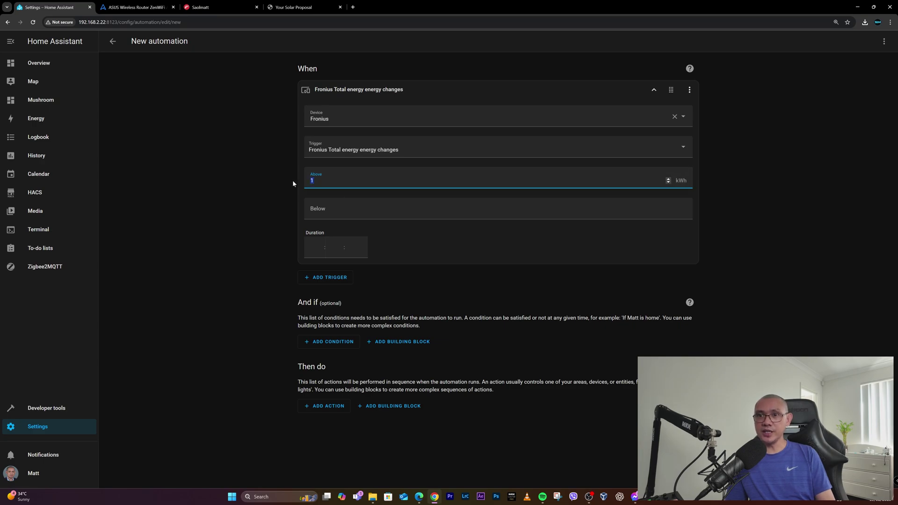
pyautogui.press('BackSpace')
pyautogui.write('3')
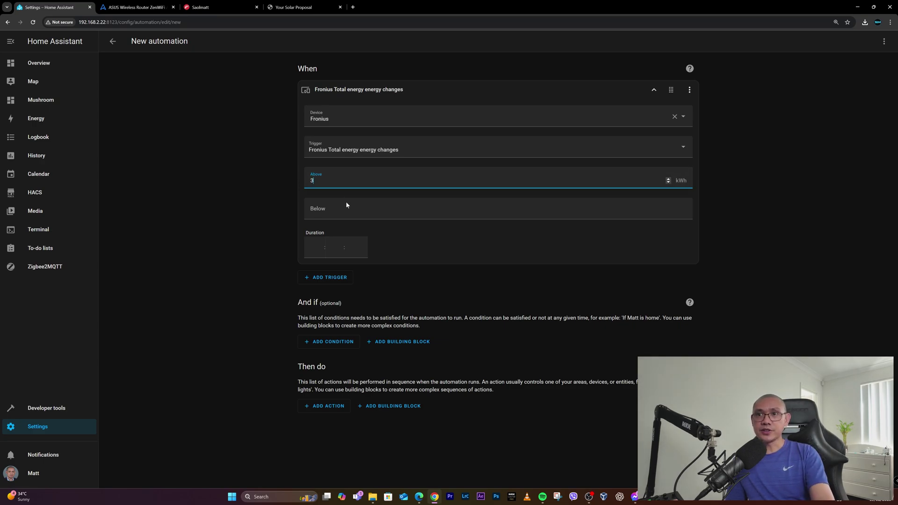
pyautogui.click(441, 257)
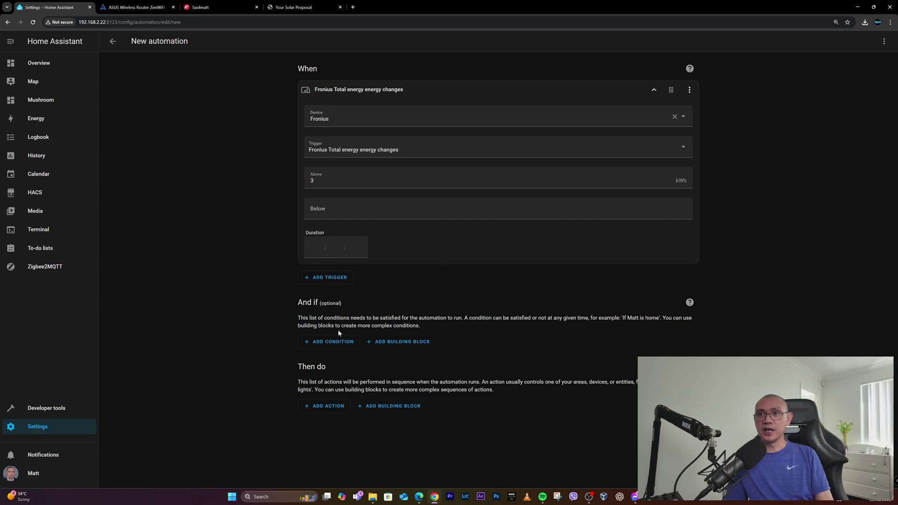
# - Add a device action targeting the Living Room device
pyautogui.click(333, 409)
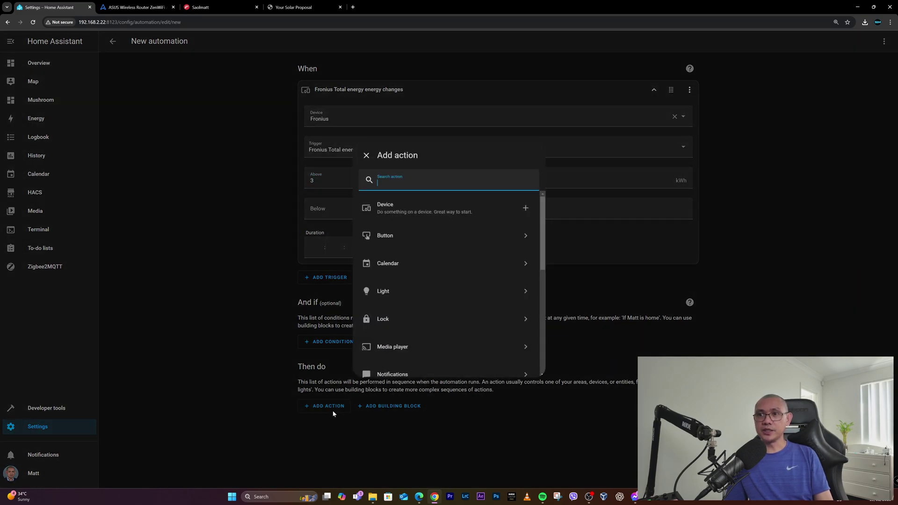
pyautogui.click(428, 213)
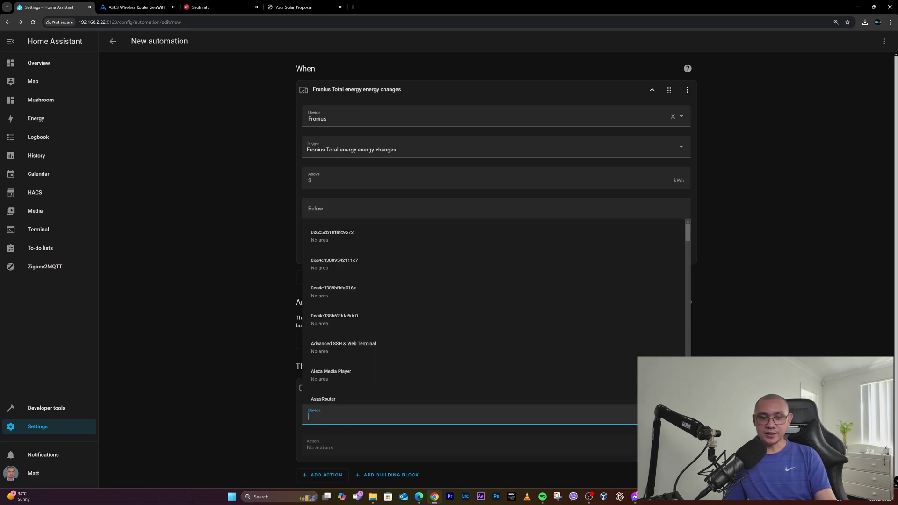
pyautogui.write('li')
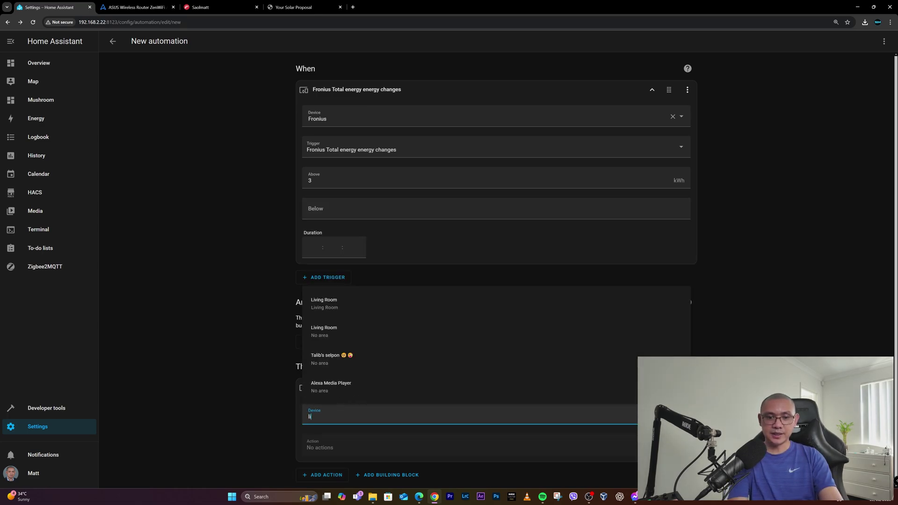
pyautogui.write('ght')
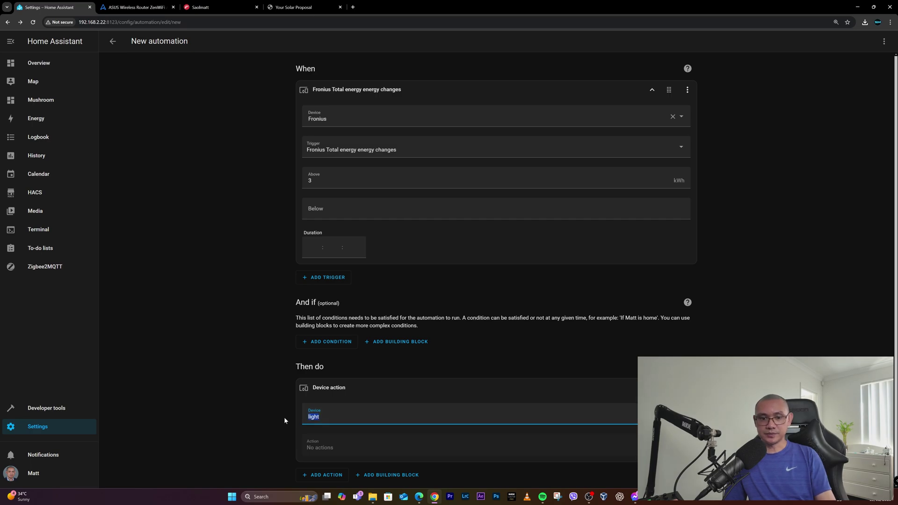
pyautogui.write('lig')
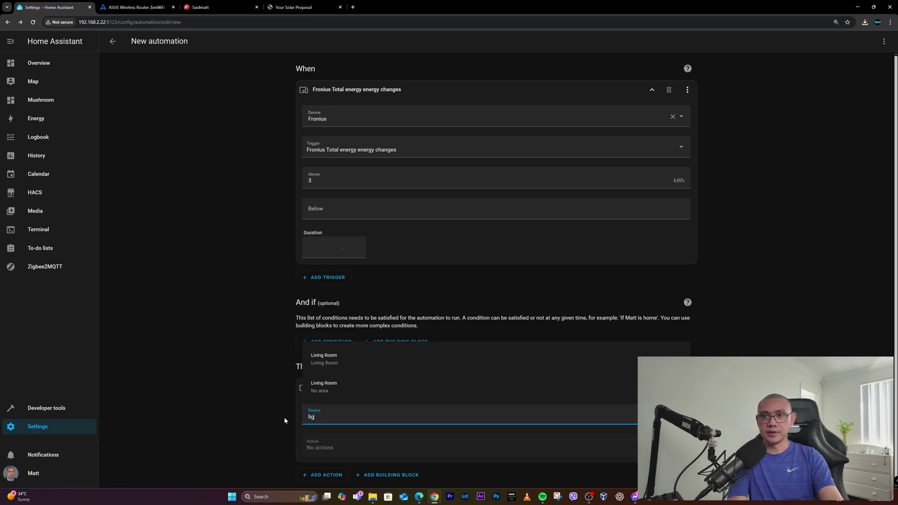
pyautogui.click(326, 364)
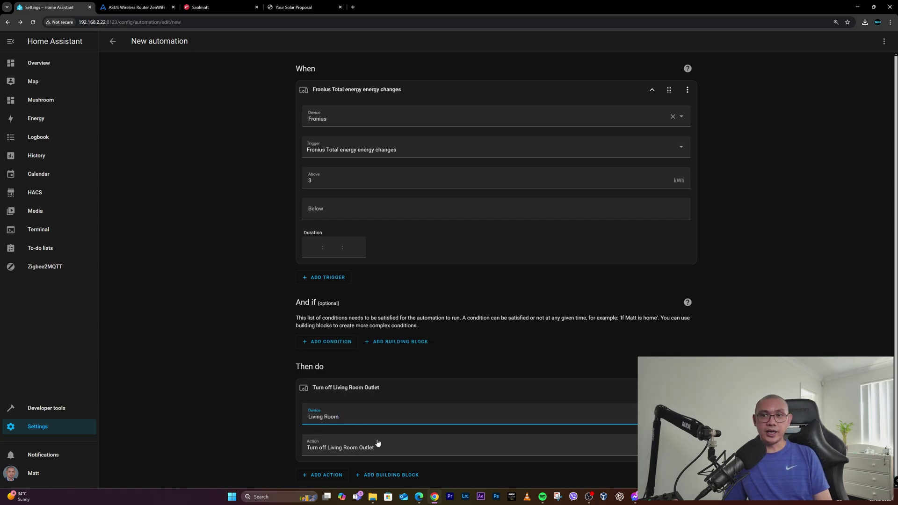
# - Leave the automation editor and discard the unsaved draft automation
pyautogui.click(112, 41)
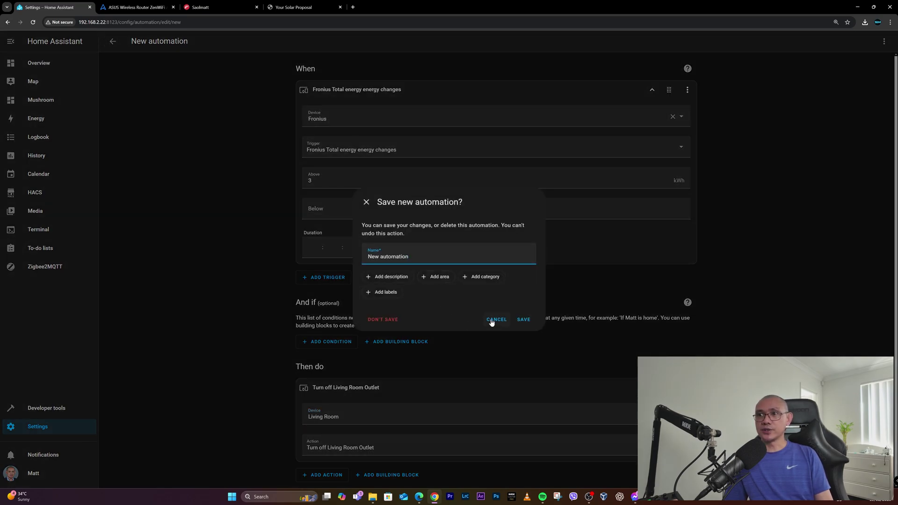
pyautogui.click(495, 320)
pyautogui.click(112, 42)
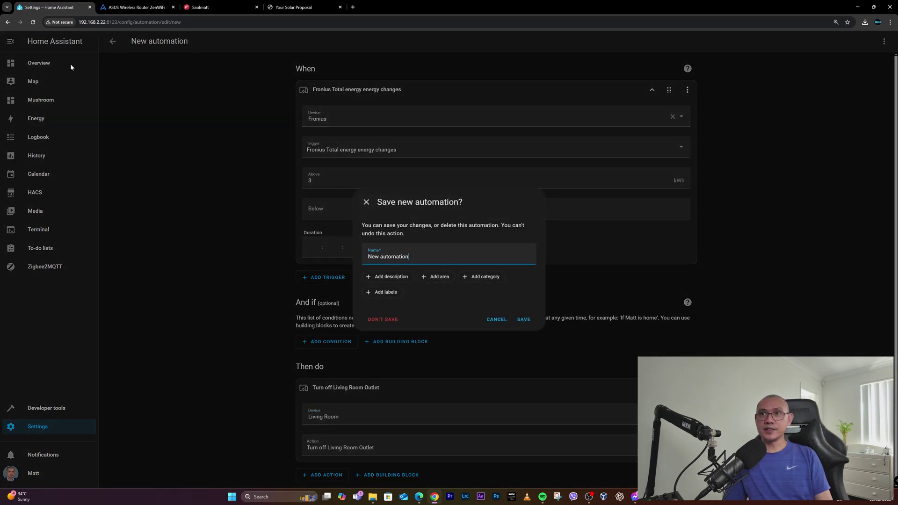
pyautogui.click(496, 320)
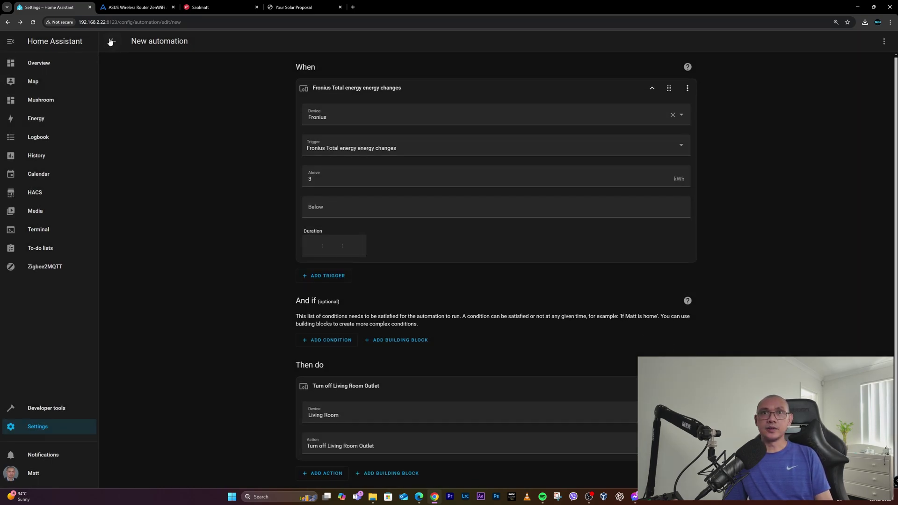
pyautogui.click(113, 42)
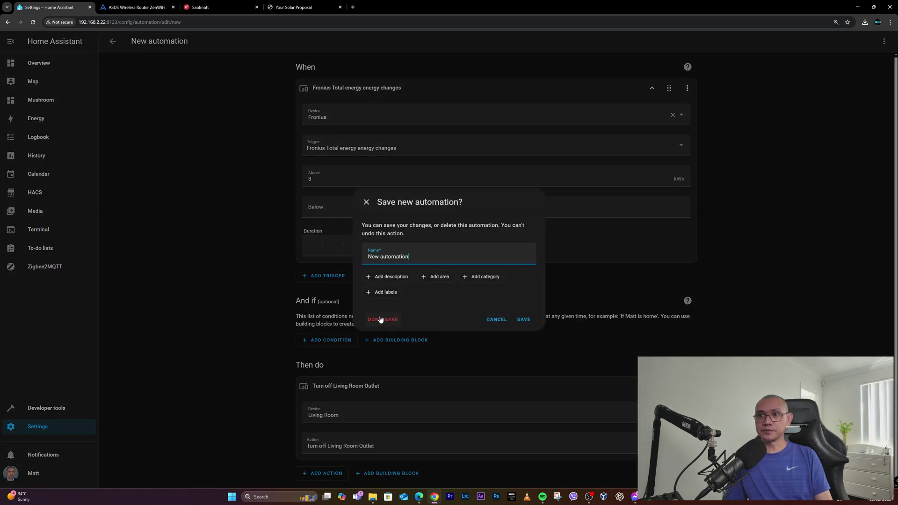
pyautogui.click(380, 319)
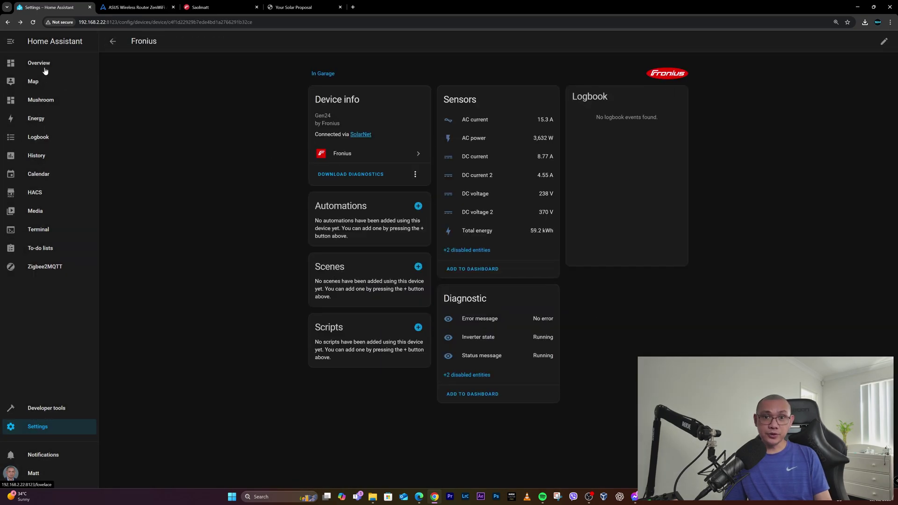
# - Return to the Overview dashboard showing SolarNet at 4 kW and 59.2 kWh total energy
pyautogui.click(45, 68)
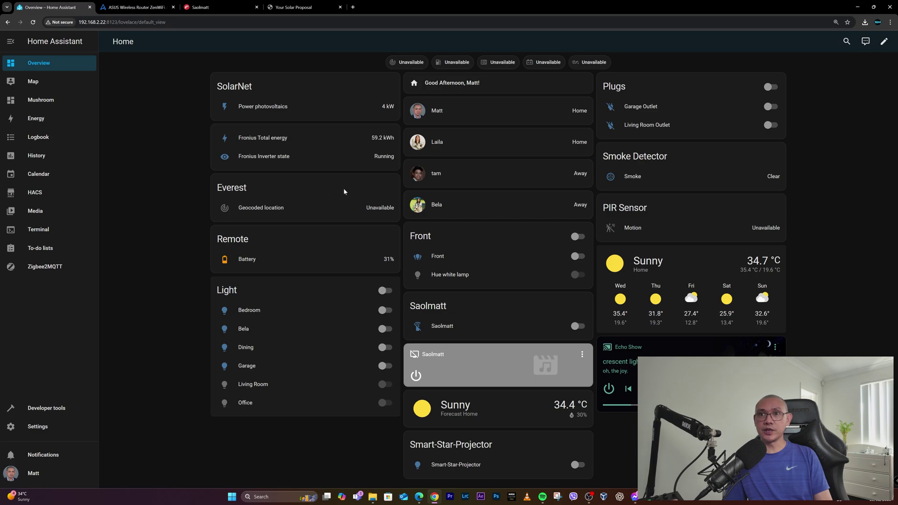